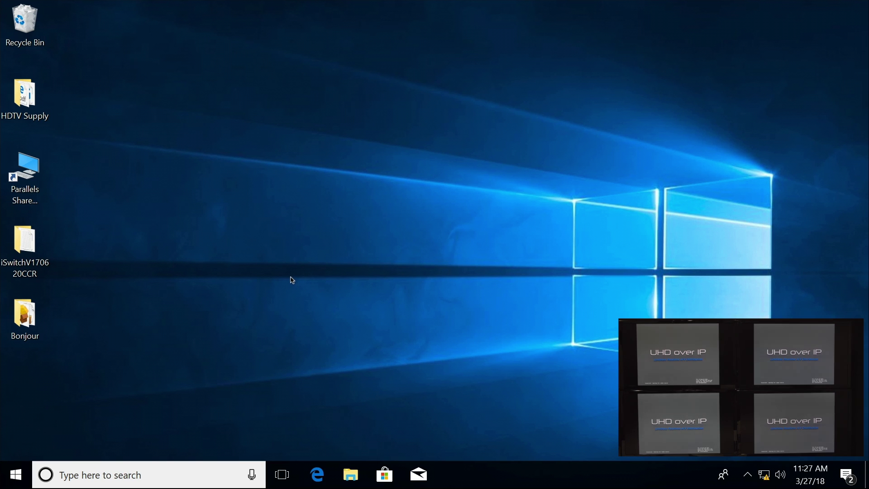
Step: Give the Ethernet adapter static IPv4 address 169.254.0.100 with subnet mask 255.255.0.0
right_click(15, 474)
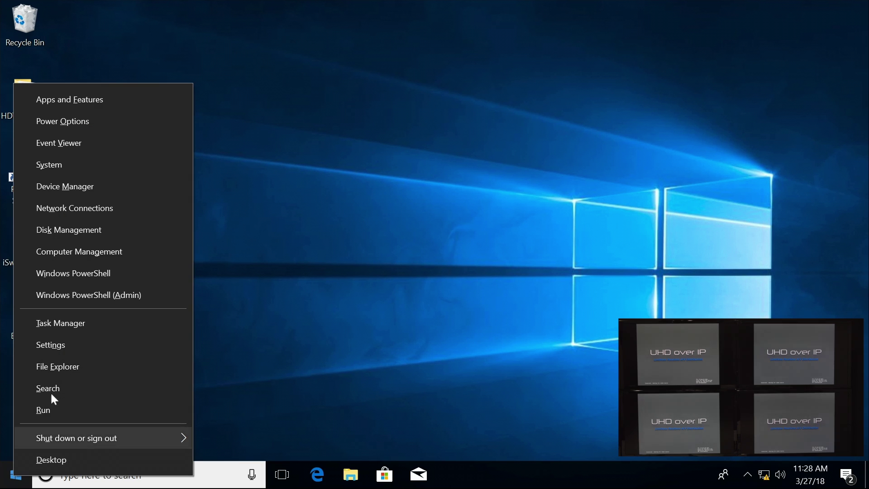
click(101, 209)
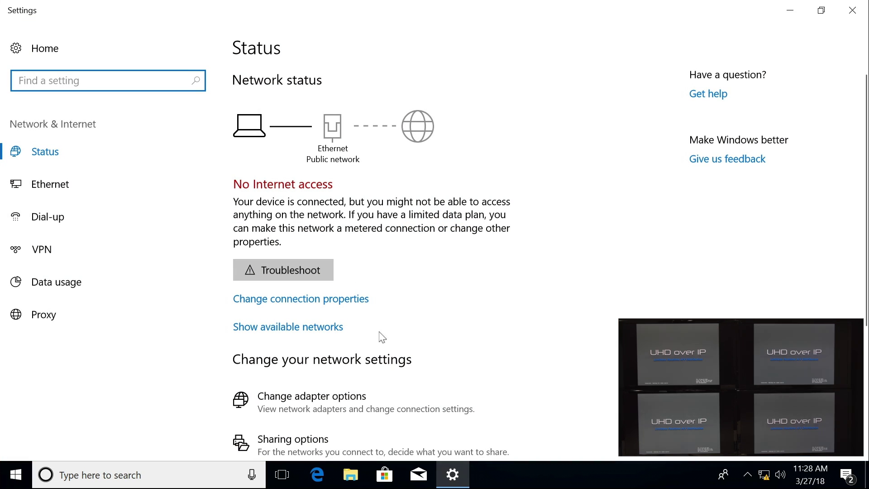
click(345, 399)
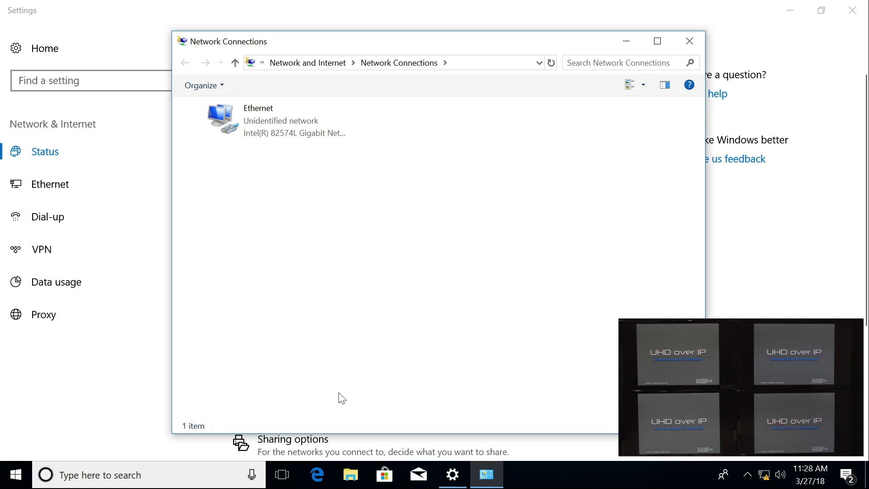
double_click(251, 122)
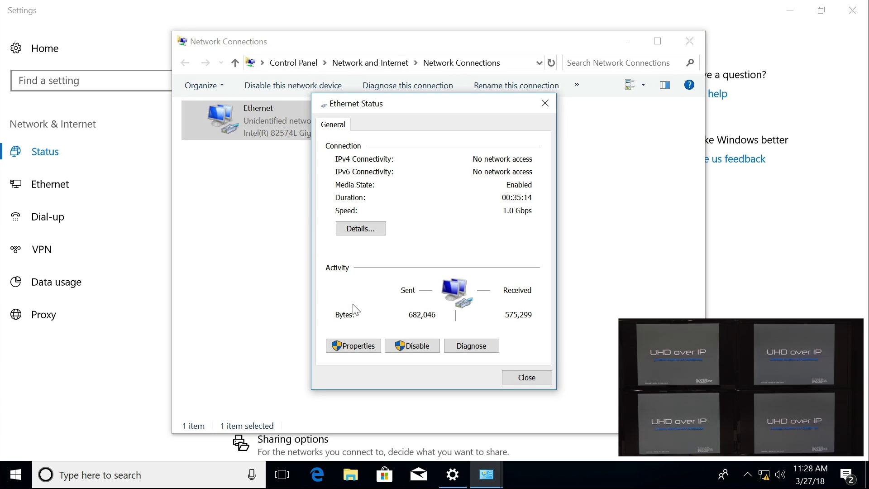
click(361, 346)
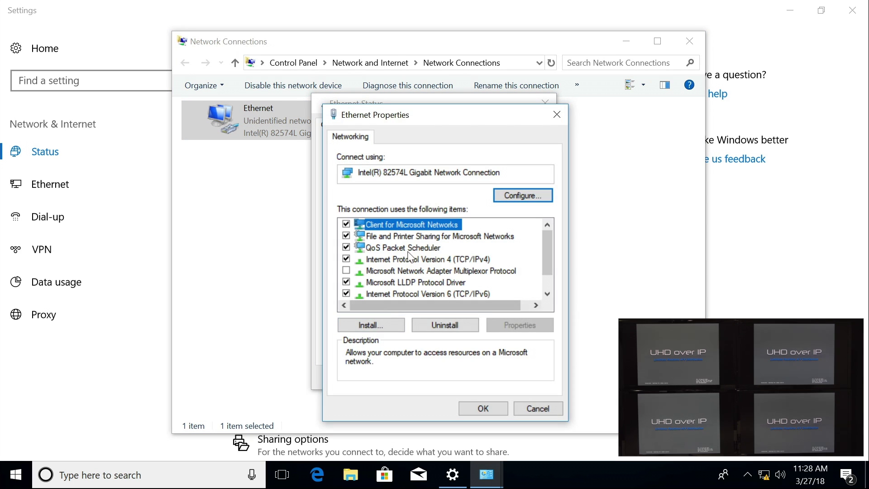
double_click(409, 259)
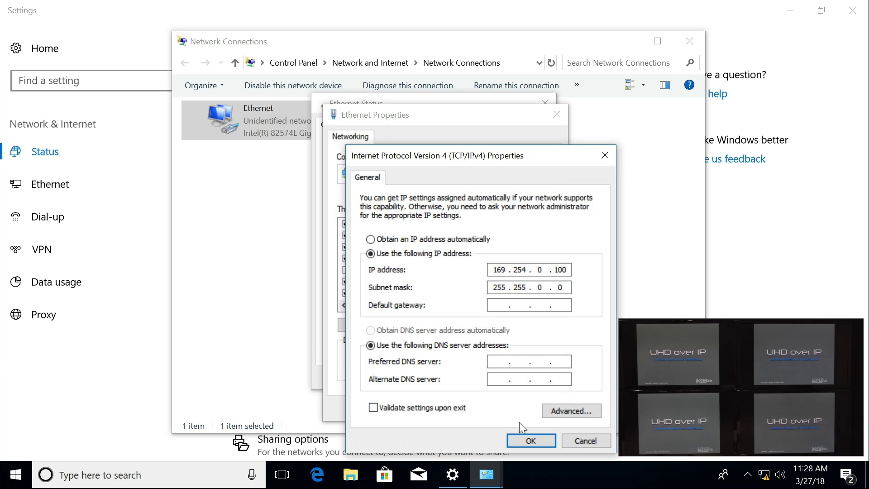
click(523, 437)
click(493, 409)
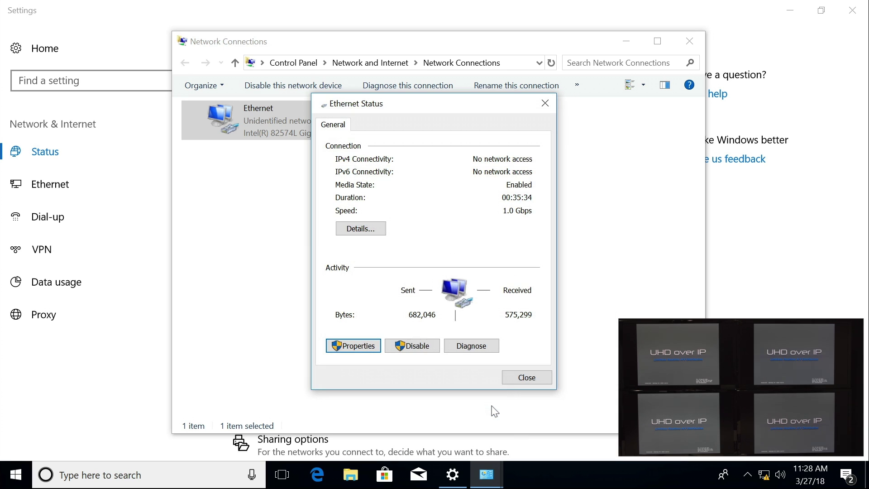
click(513, 379)
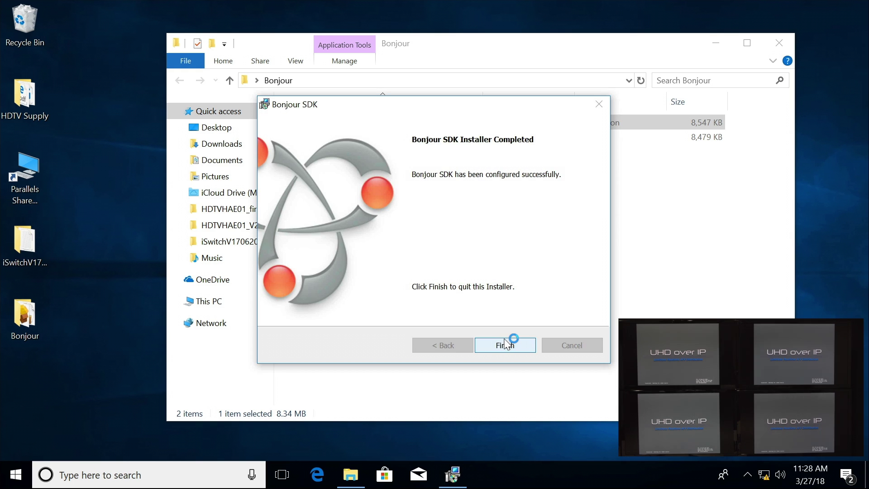
Step: Finish the Bonjour SDK installer and close the Bonjour folder window
click(504, 345)
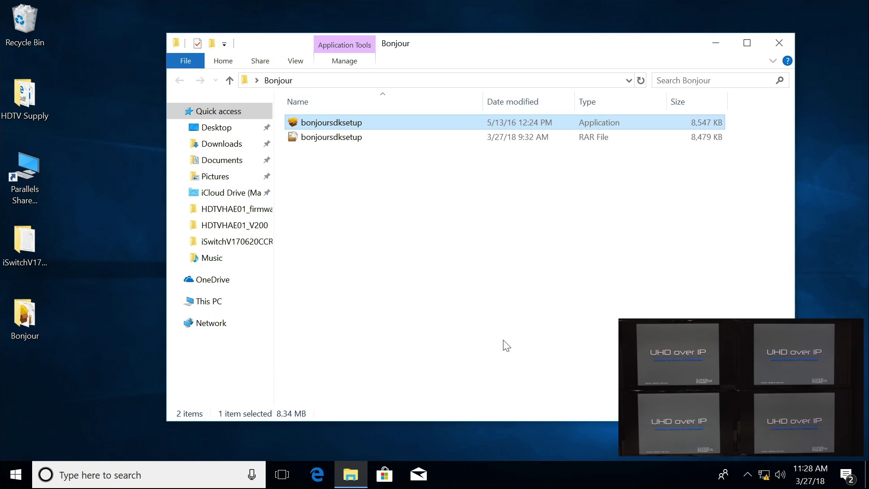
click(778, 44)
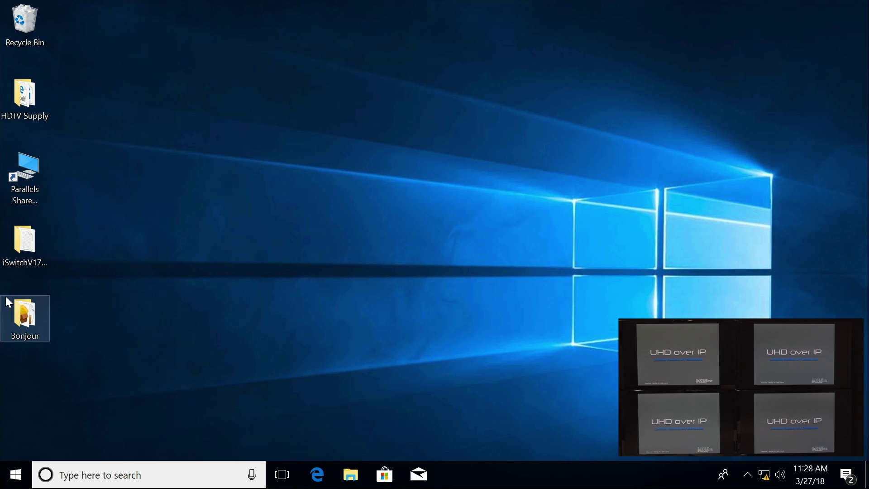
Step: Start the iSwitch application from iSwitchV170620CCR\iSwitch, then close that folder window
double_click(28, 243)
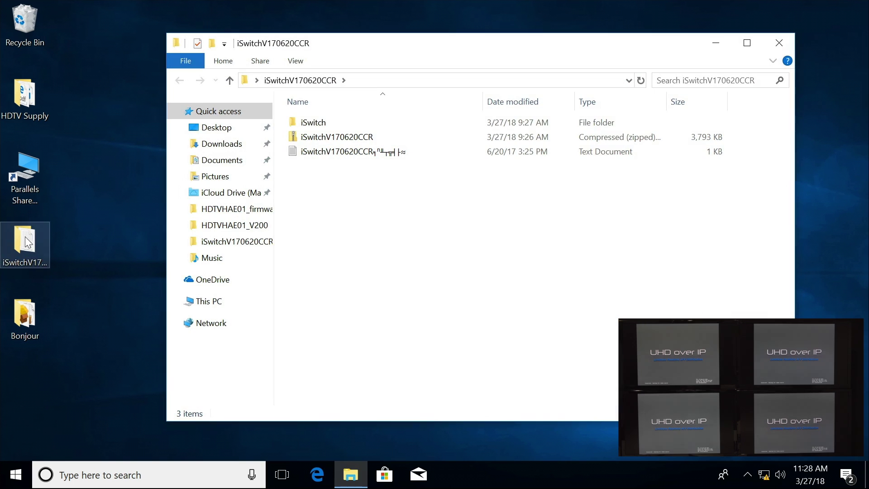
double_click(316, 123)
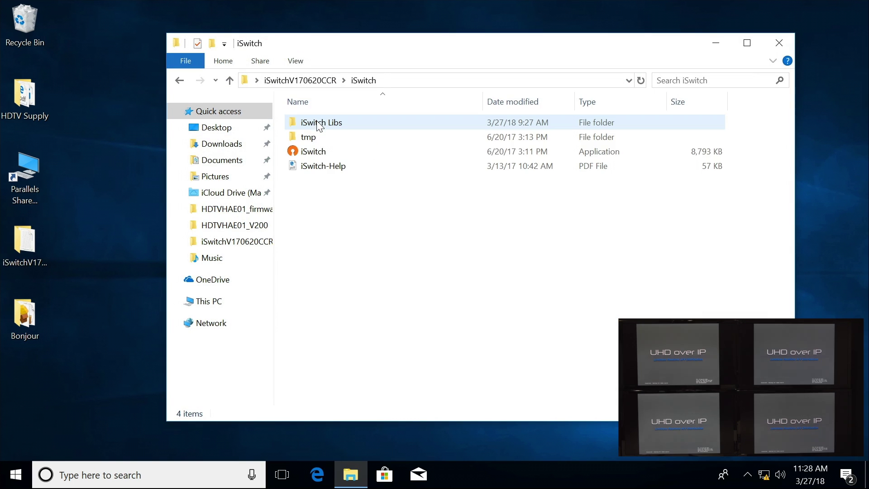
double_click(313, 152)
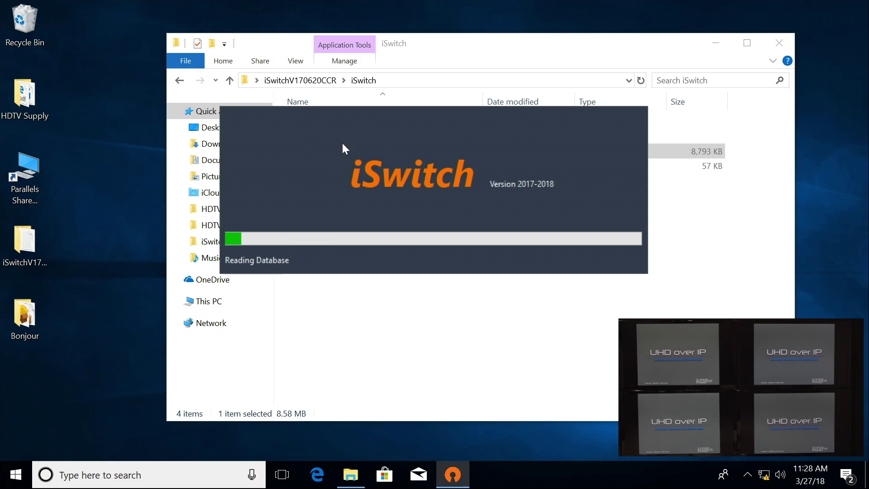
click(778, 43)
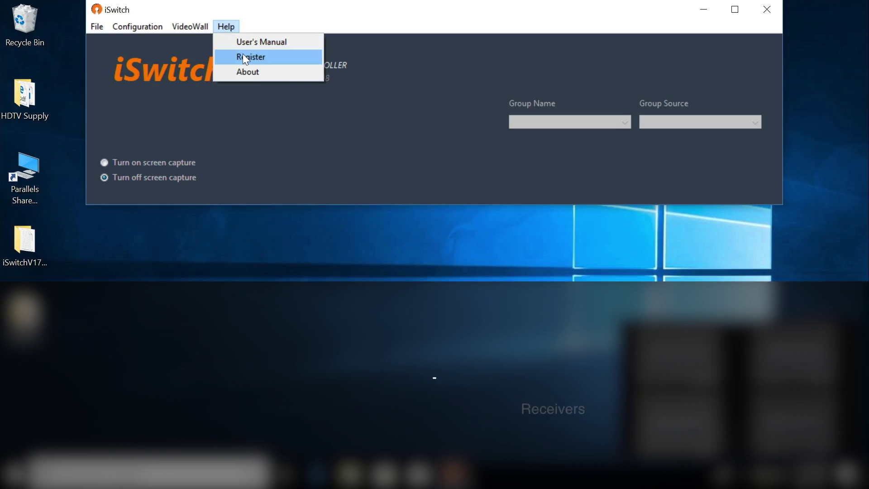
click(243, 54)
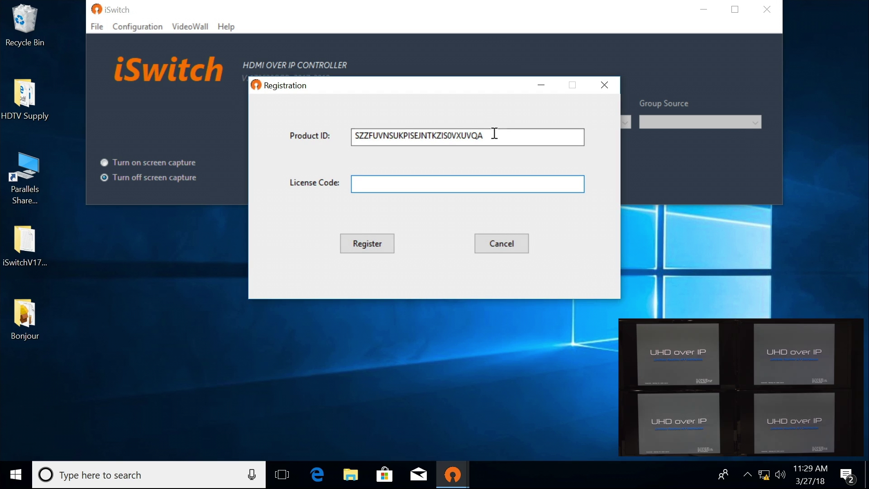
drag(484, 134, 342, 133)
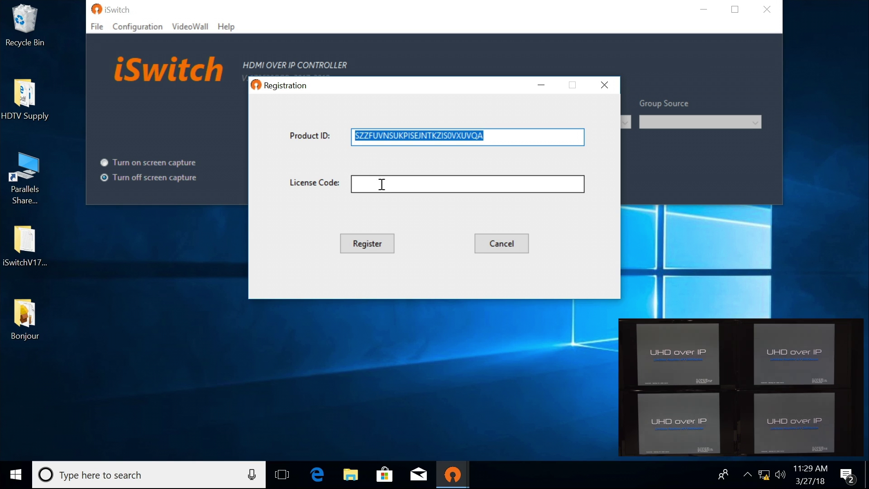
click(514, 249)
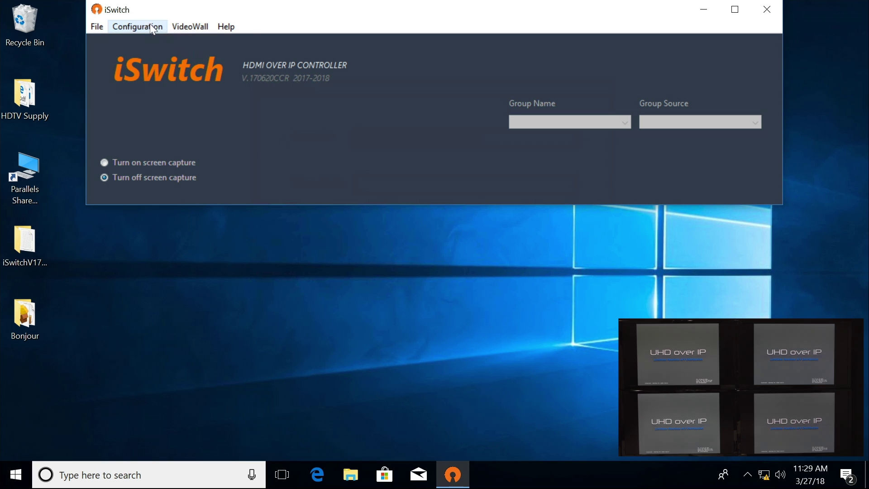
Step: Set one video source in System configuration and assign it transmitter 169.254.4.193
click(150, 24)
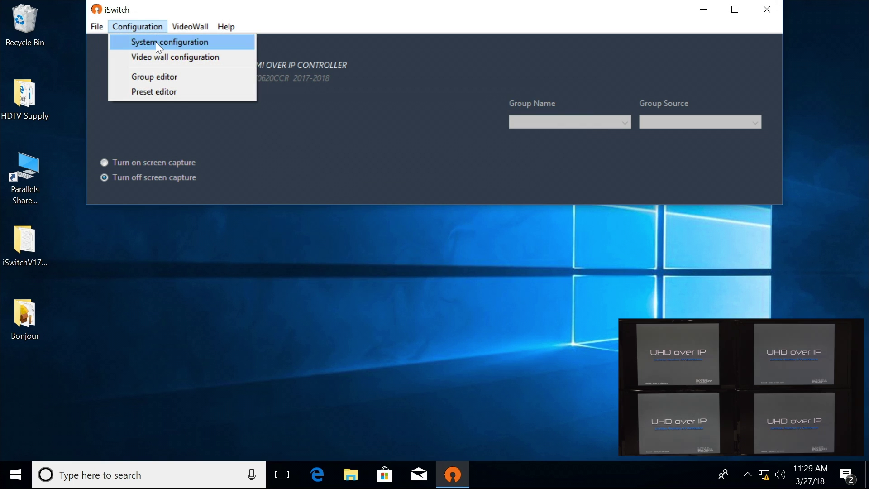
click(156, 43)
click(230, 47)
text(1)
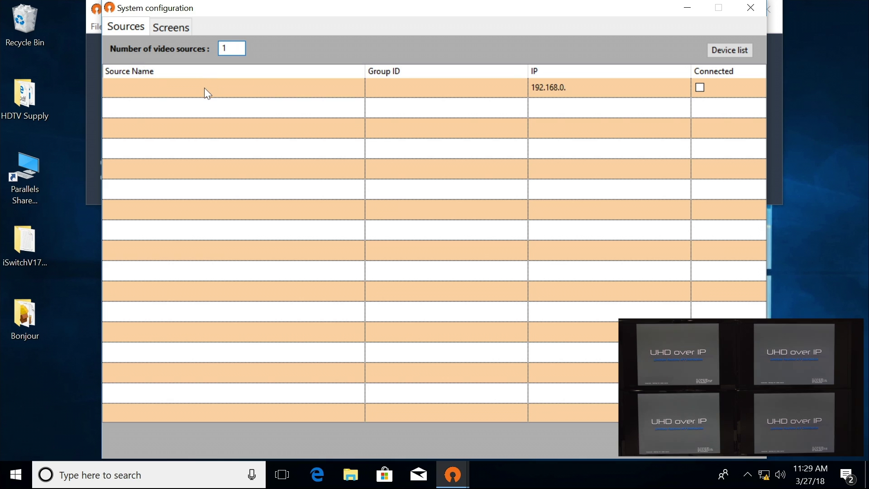
click(714, 49)
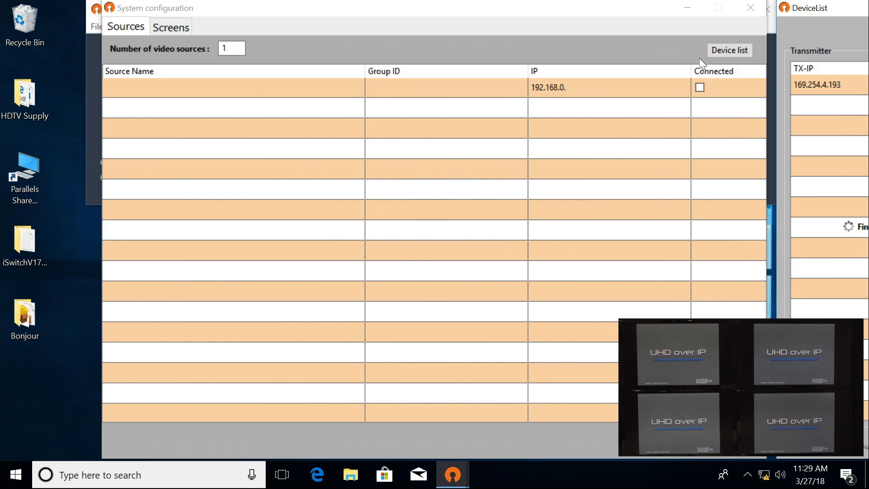
click(807, 88)
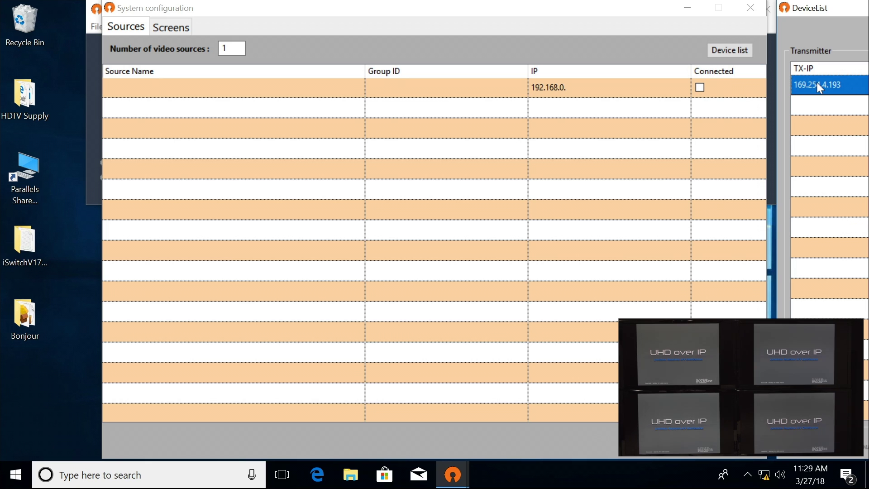
click(604, 92)
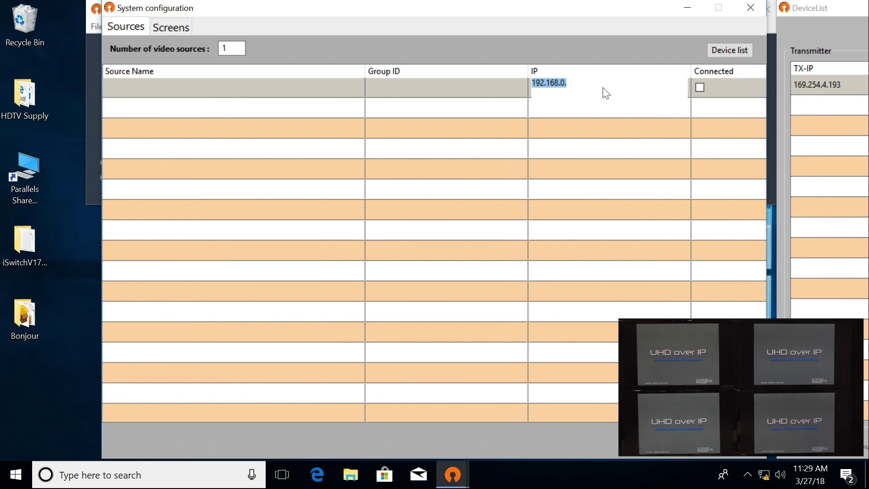
click(817, 87)
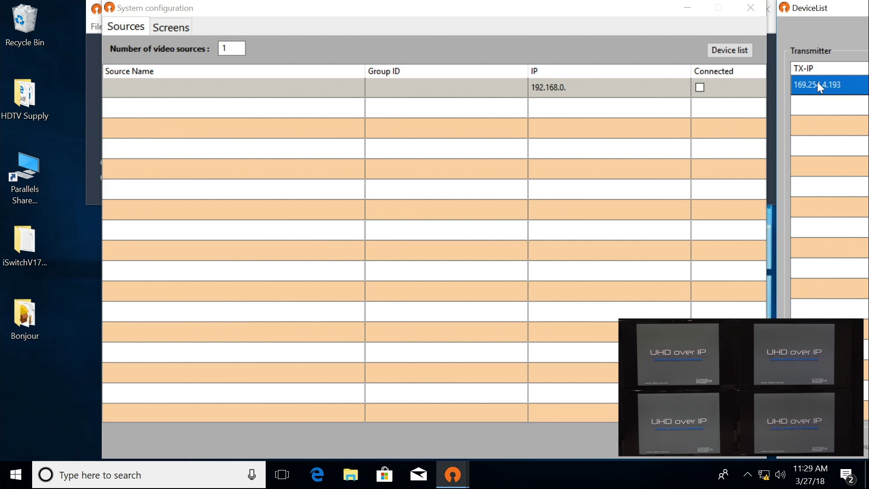
drag(818, 82, 552, 83)
Step: Name the source 'xbox', save, and accept the restart
click(157, 87)
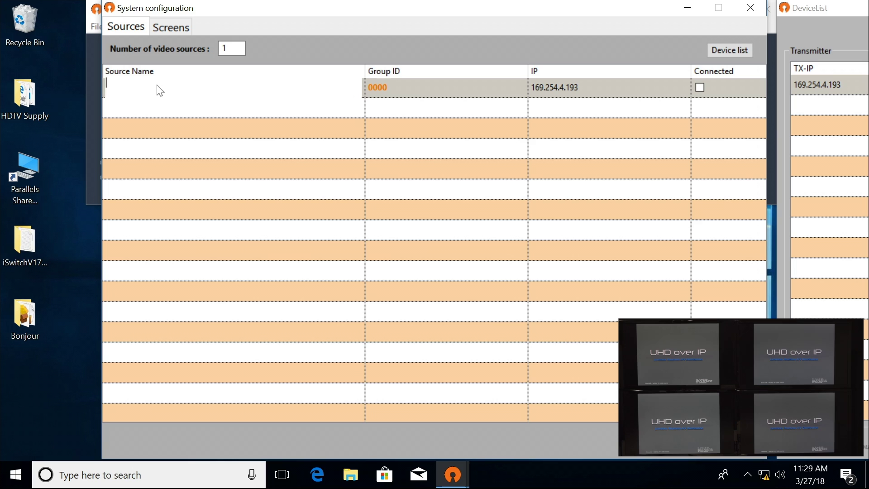
text(xbox)
key(Return)
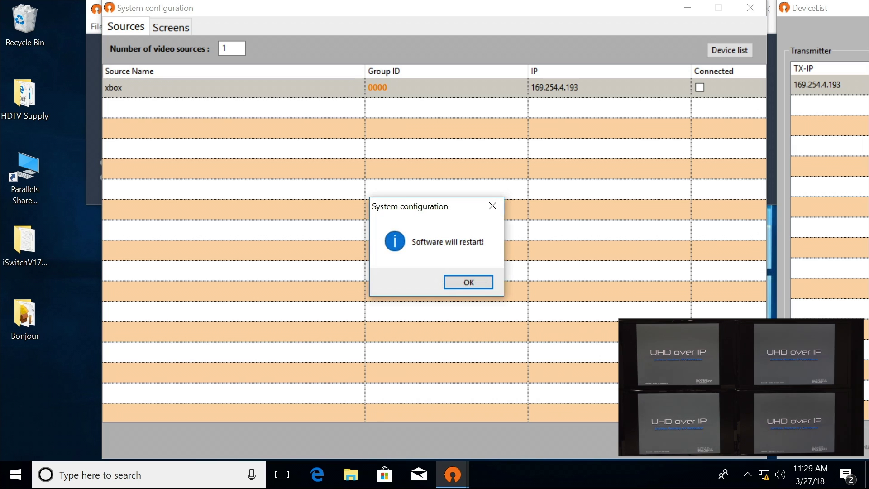
click(458, 281)
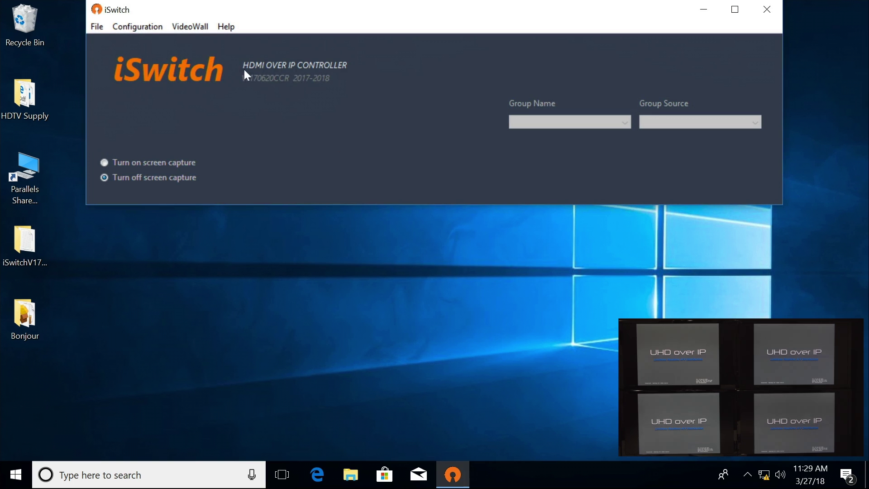
Step: Set the number of screens to 4 in the System configuration Screens settings
click(142, 25)
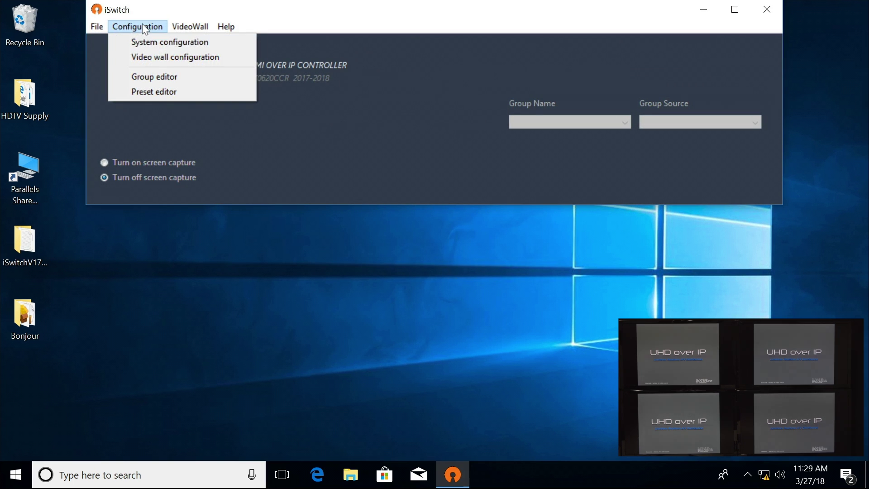
click(147, 45)
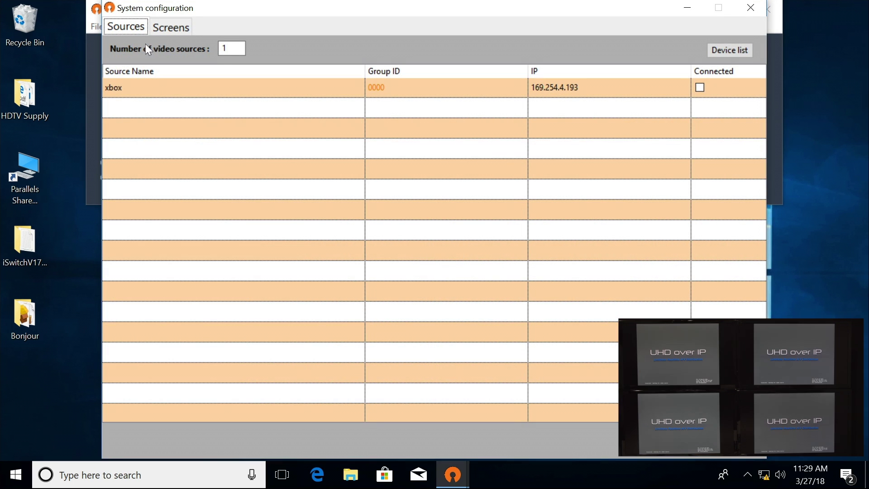
click(167, 30)
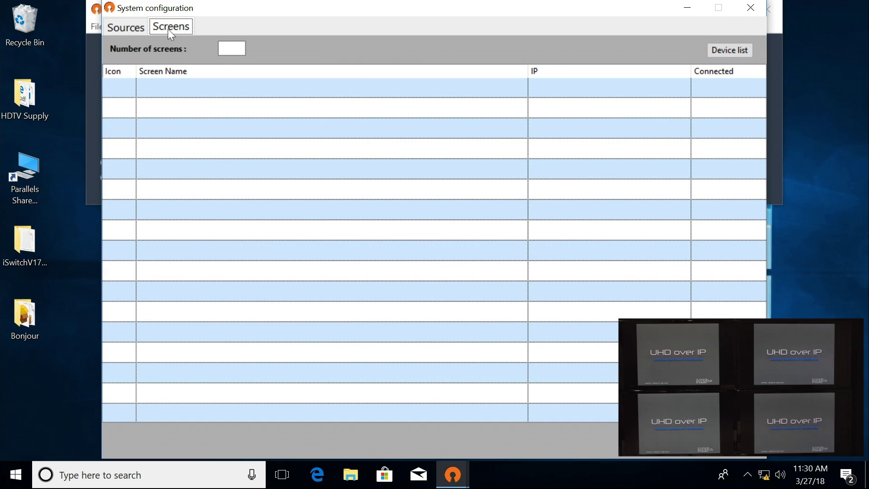
click(227, 50)
text(4)
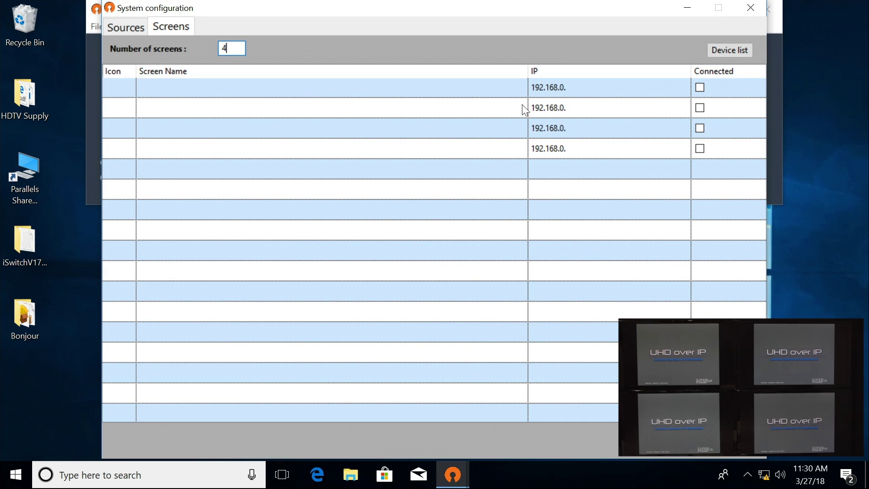
drag(599, 9, 508, 11)
Step: Assign receivers 169.254.138.210, 169.254.7.128, 169.254.7.132 and 169.254.66.165 to screens one through four
click(628, 52)
drag(752, 14, 745, 17)
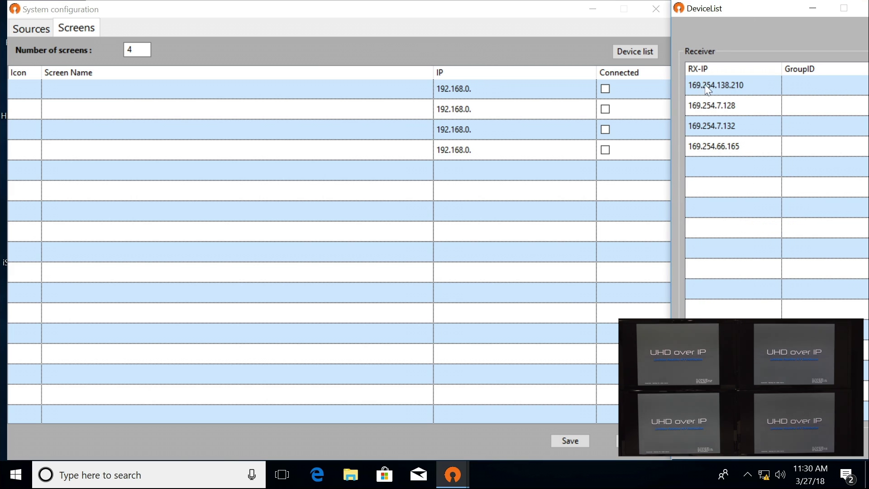
drag(713, 89, 561, 95)
drag(708, 110, 507, 114)
drag(706, 127, 509, 135)
drag(711, 145, 525, 154)
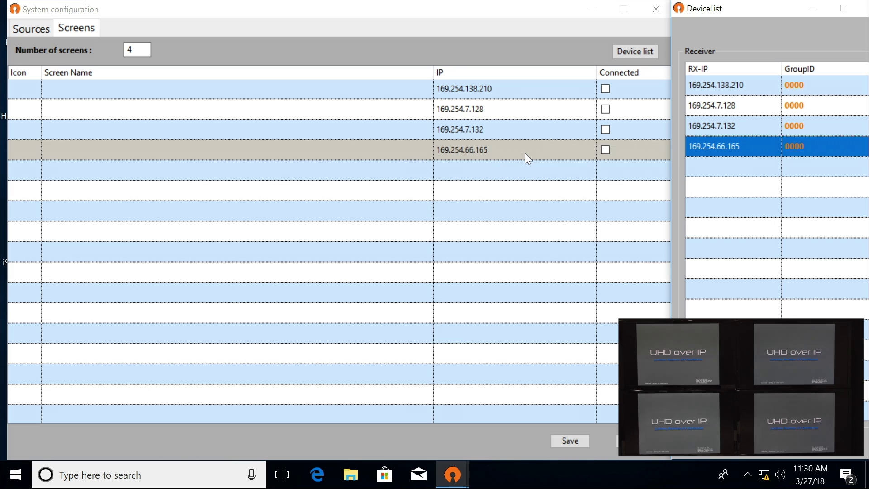
Step: Name the screens TV 1, TV 2, TV 3 and TV 4, save, and accept the restart
click(72, 92)
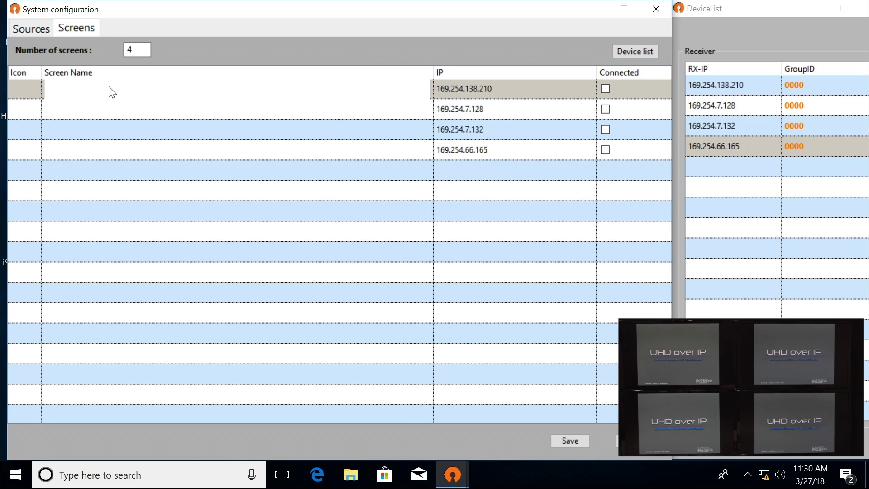
text(TV 1)
click(101, 117)
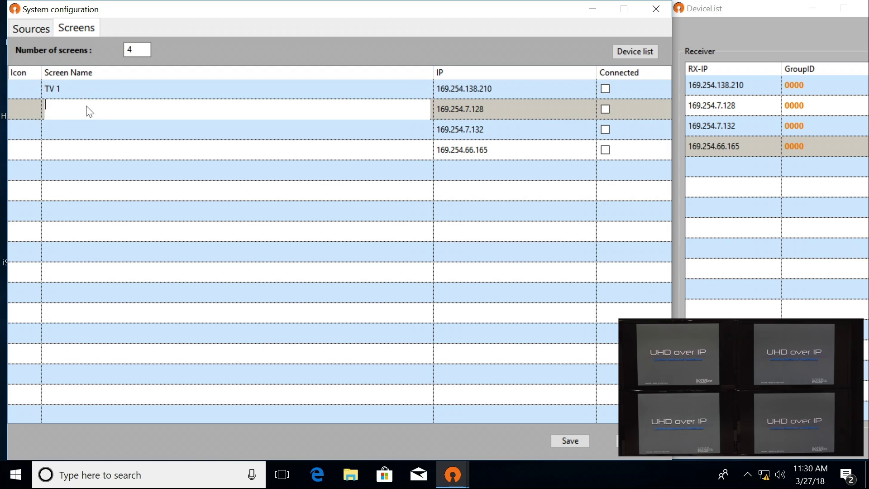
text(TV 2)
click(86, 128)
text(TV 3)
click(81, 149)
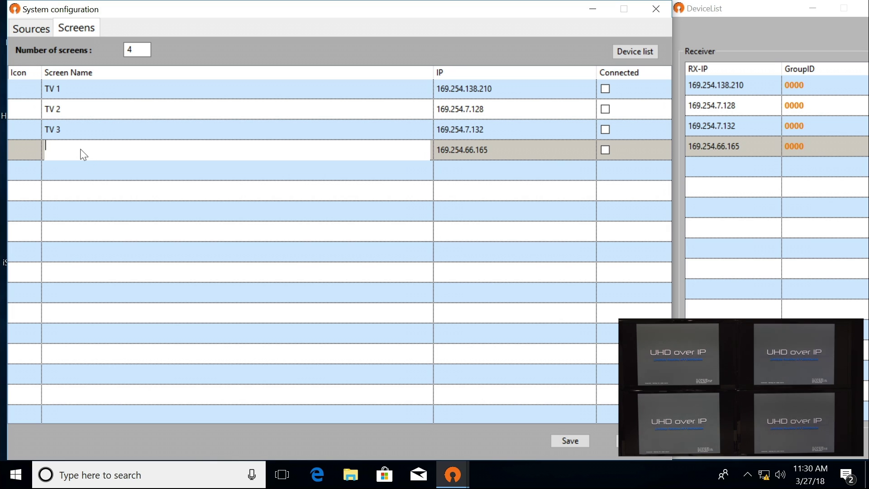
text(TV 4)
click(560, 438)
click(469, 282)
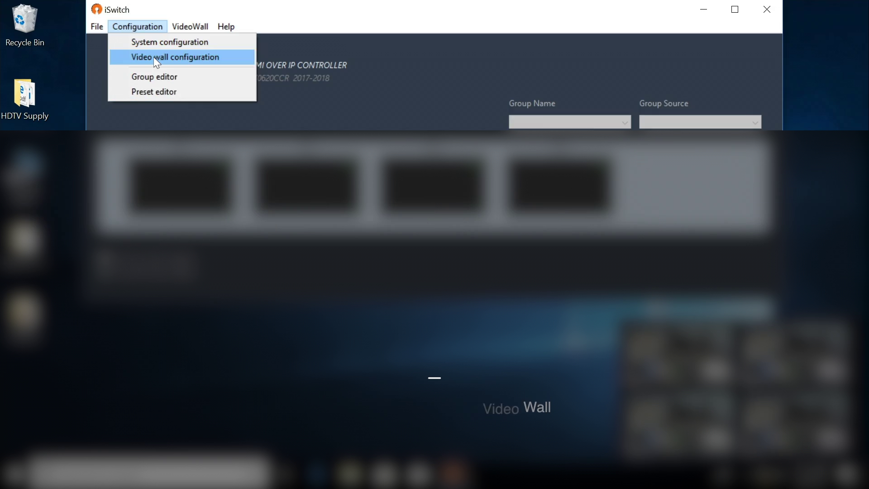
Step: Make New video wall 1 2 rows by 2 columns in Video wall configuration
click(159, 58)
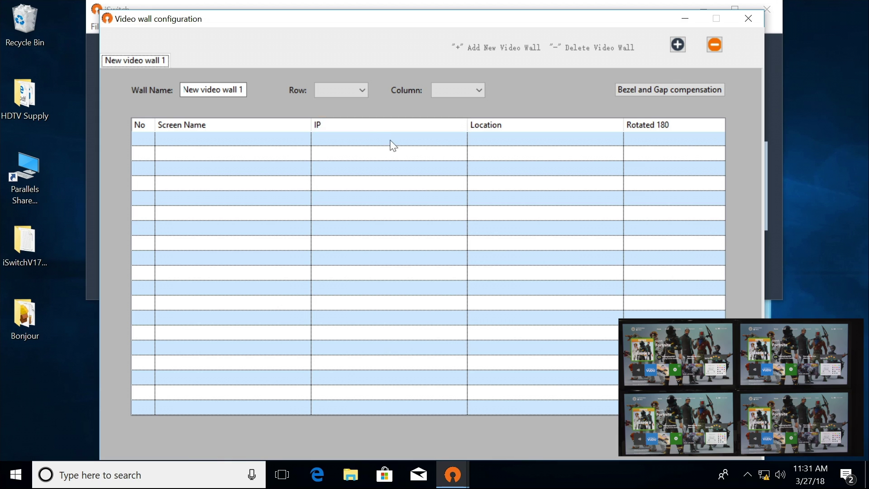
click(355, 94)
click(355, 114)
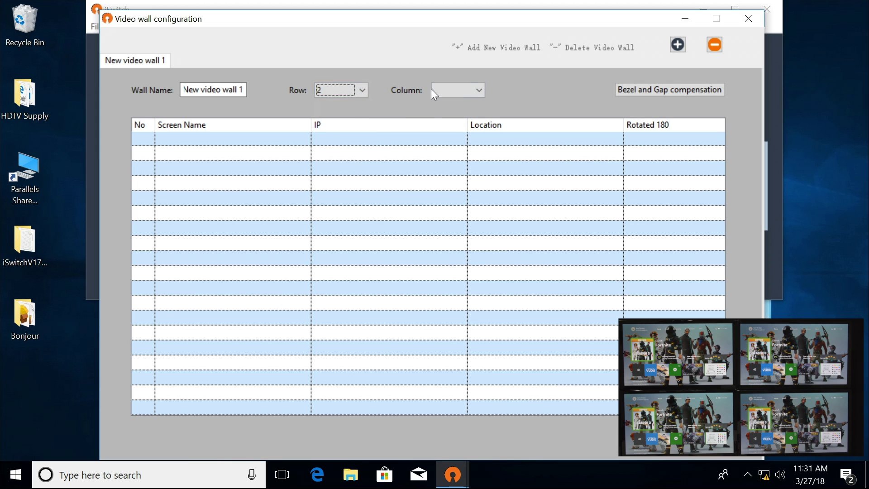
click(447, 90)
click(446, 109)
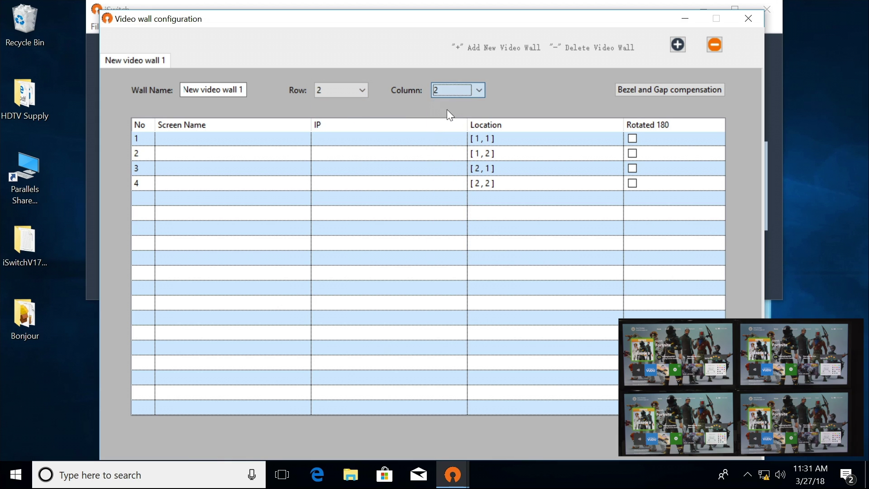
Step: Place TV 1 at [1,1], TV 2 at [1,2], TV 3 at [2,1] and TV 4 at [2,2]
click(370, 140)
click(381, 150)
click(379, 151)
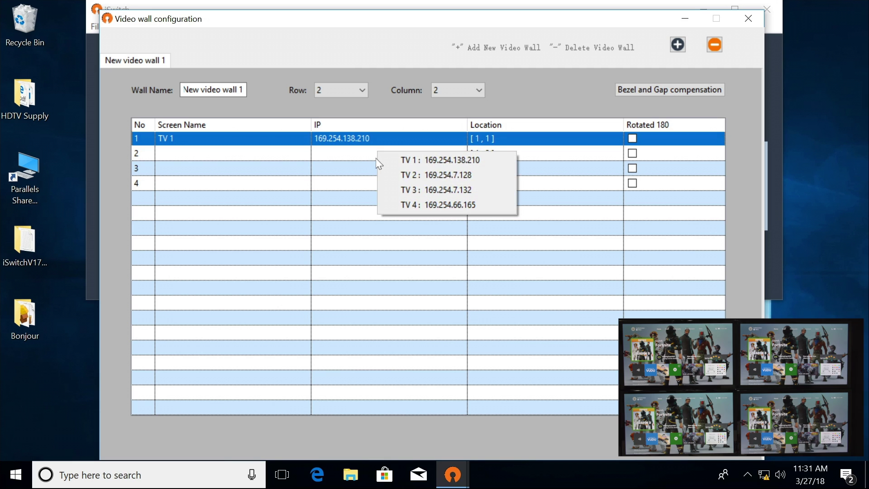
click(388, 175)
click(362, 173)
click(383, 209)
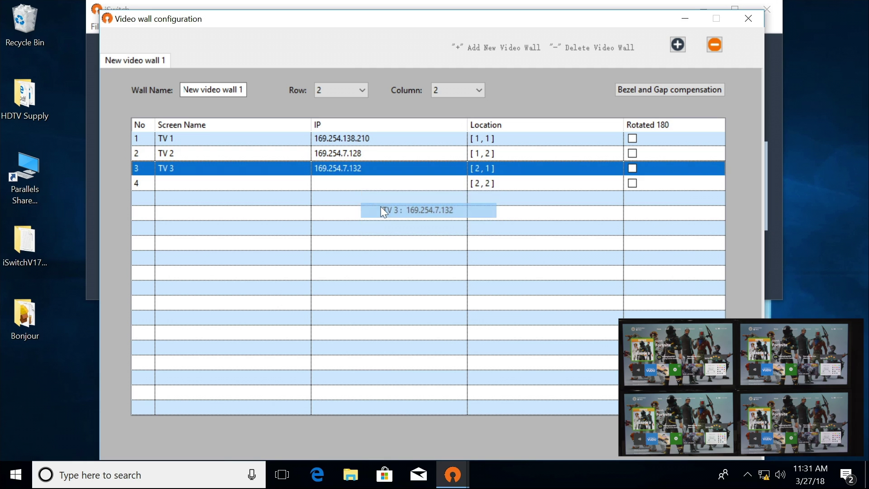
click(360, 181)
click(369, 229)
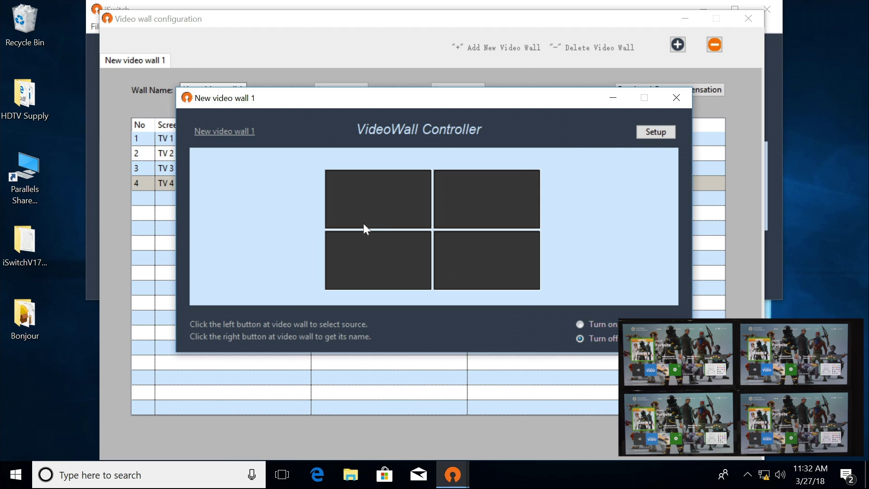
Step: Group the top-left to bottom-right screens into sub-wall Wall-group0, then close the controller
click(656, 132)
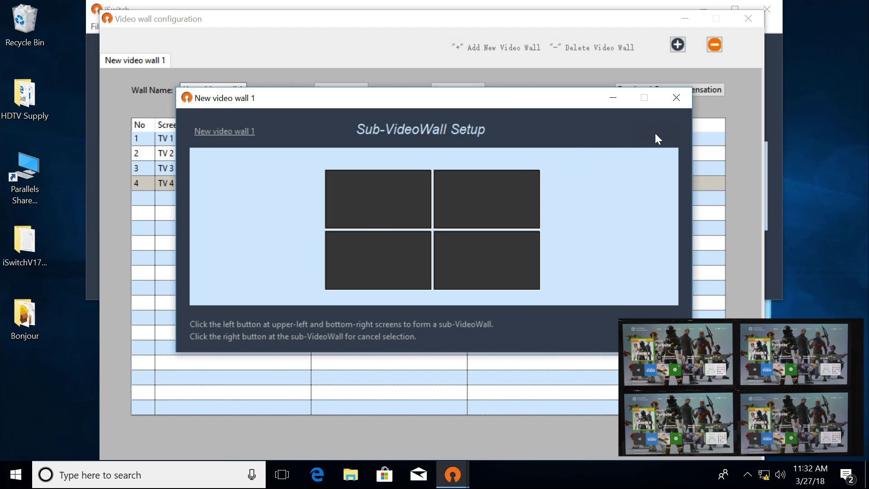
click(362, 198)
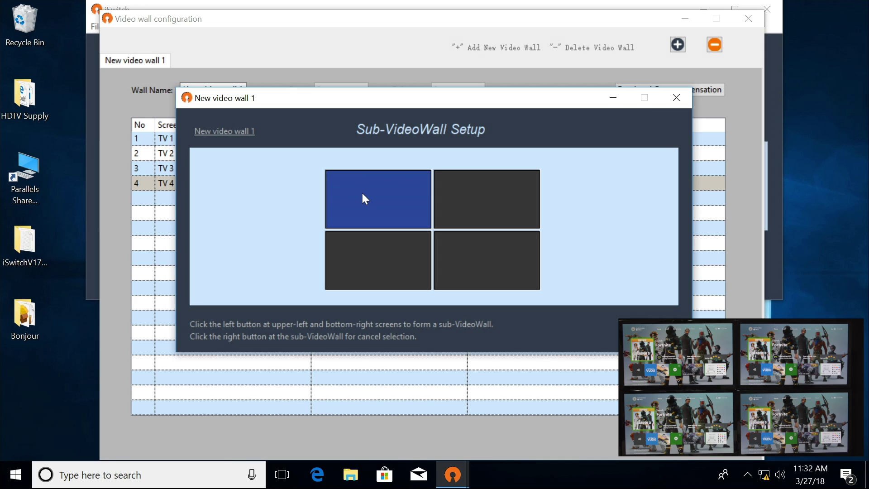
click(499, 273)
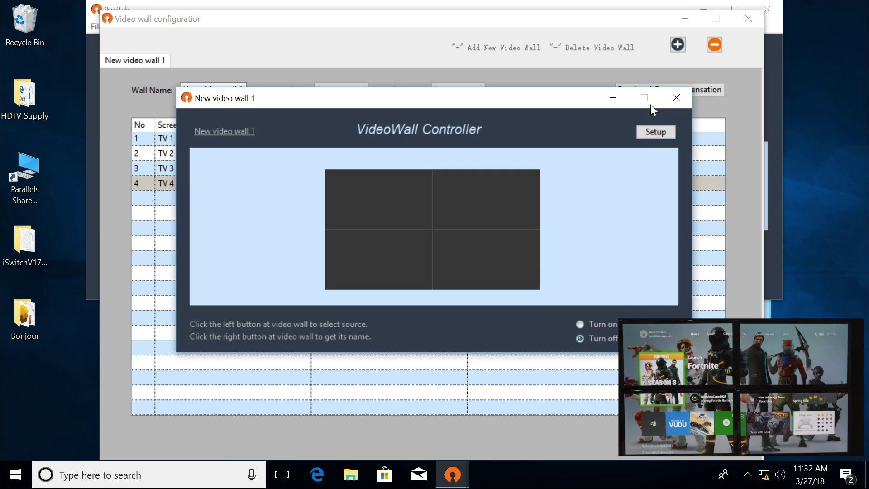
right_click(458, 191)
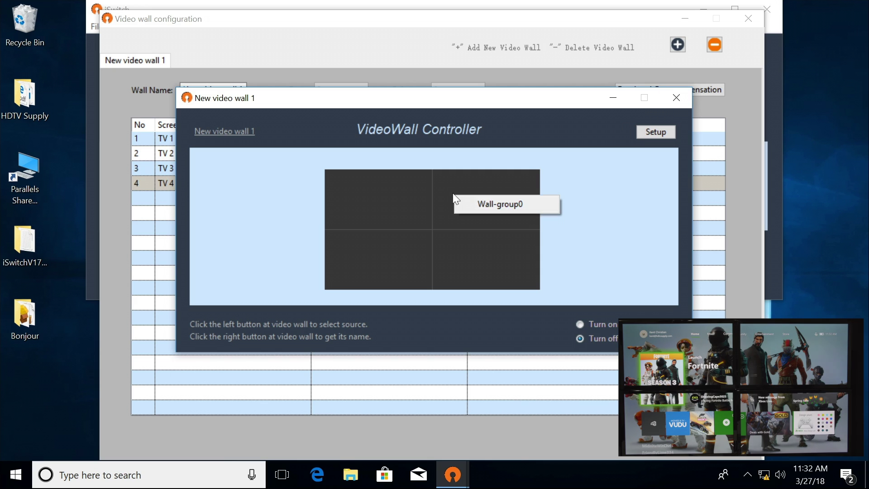
click(676, 98)
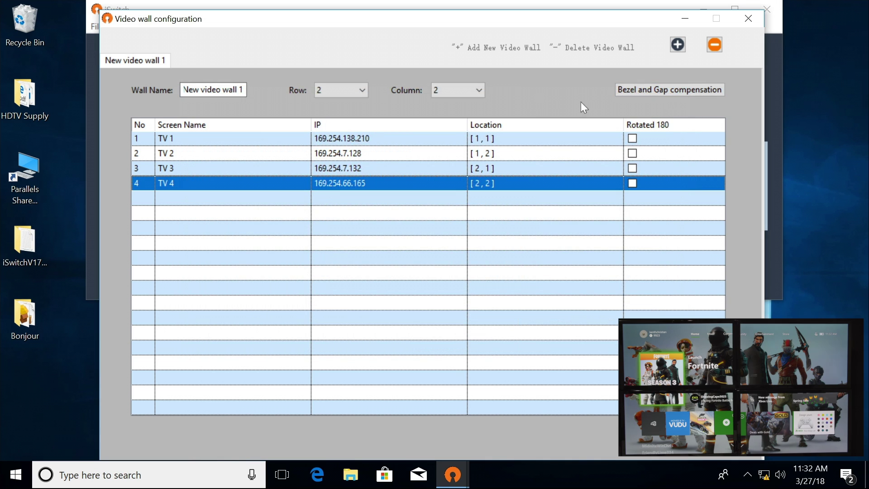
Step: Close the wall configuration and open the New video wall 1 controller to check its group
click(749, 21)
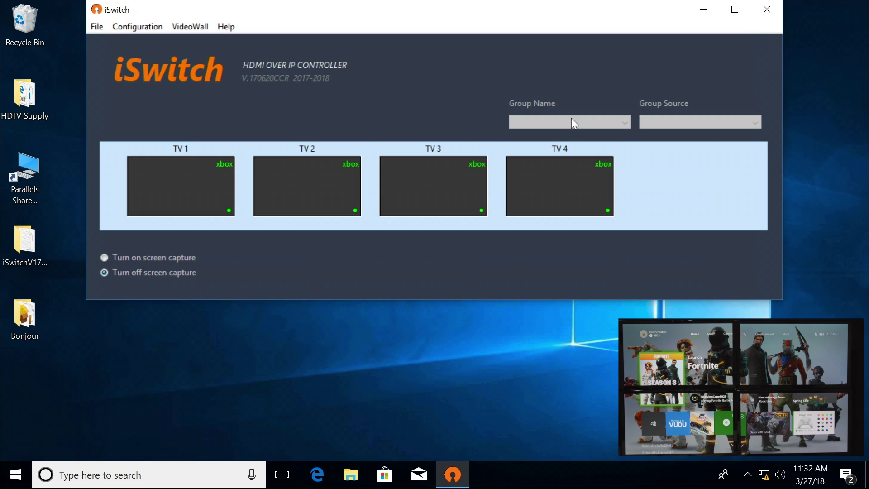
click(195, 27)
click(202, 40)
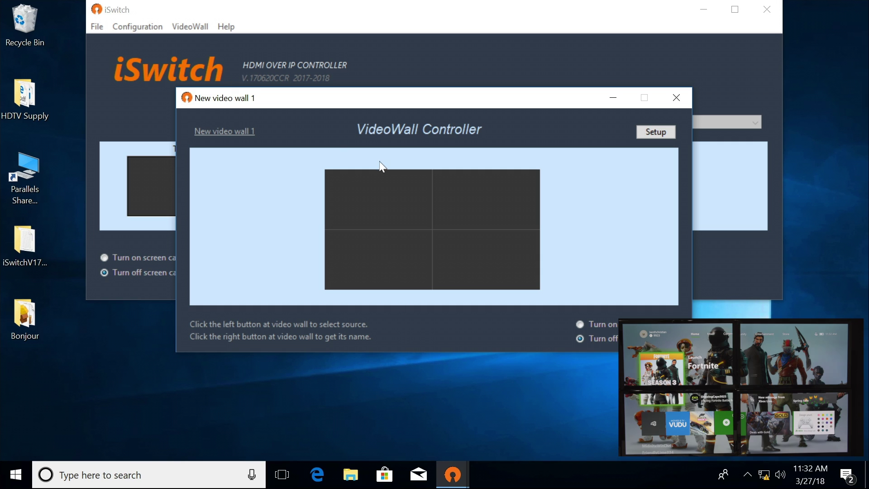
right_click(396, 201)
click(412, 206)
Step: Cancel the Wall-group0 grouping and close the New video wall 1 controller
click(656, 132)
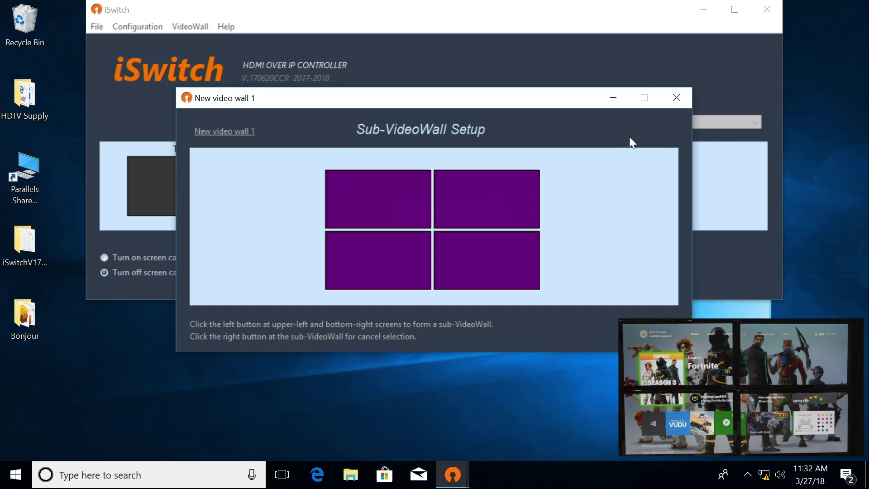
right_click(392, 201)
click(448, 201)
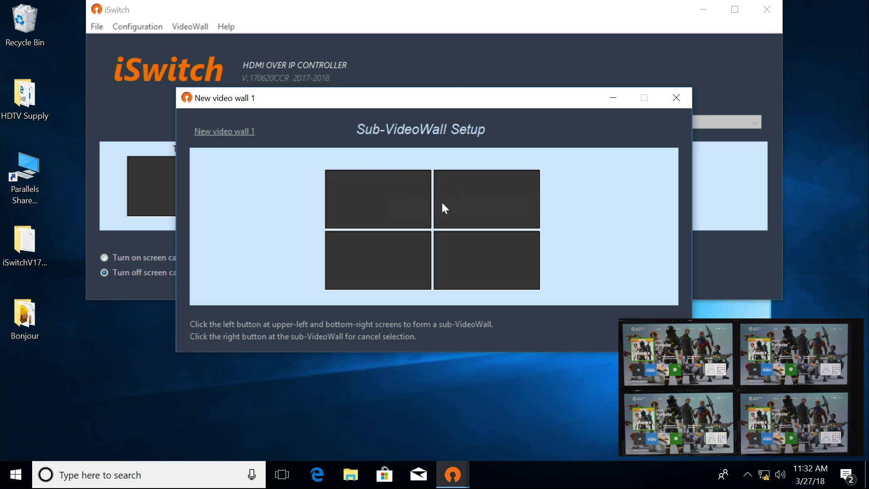
click(676, 98)
click(677, 98)
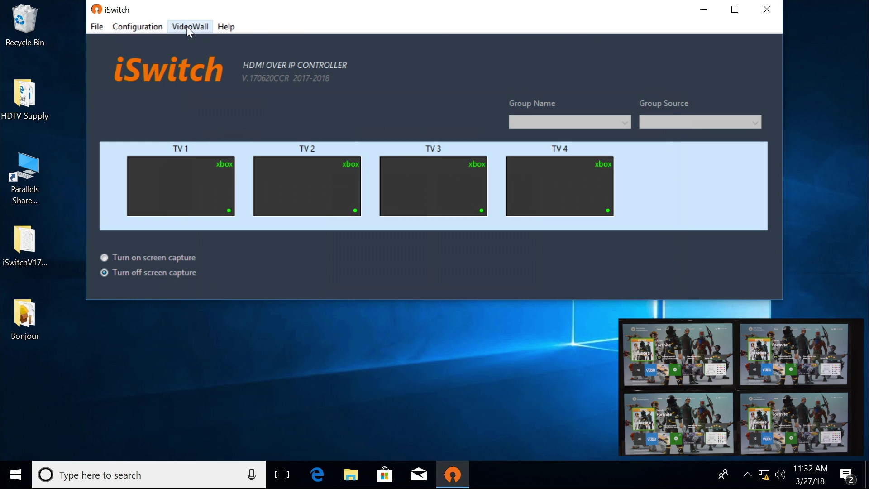
click(137, 26)
click(150, 55)
Step: Rotate the picture on TV 1, TV 2, TV 3 and TV 4 by 90° each
right_click(173, 177)
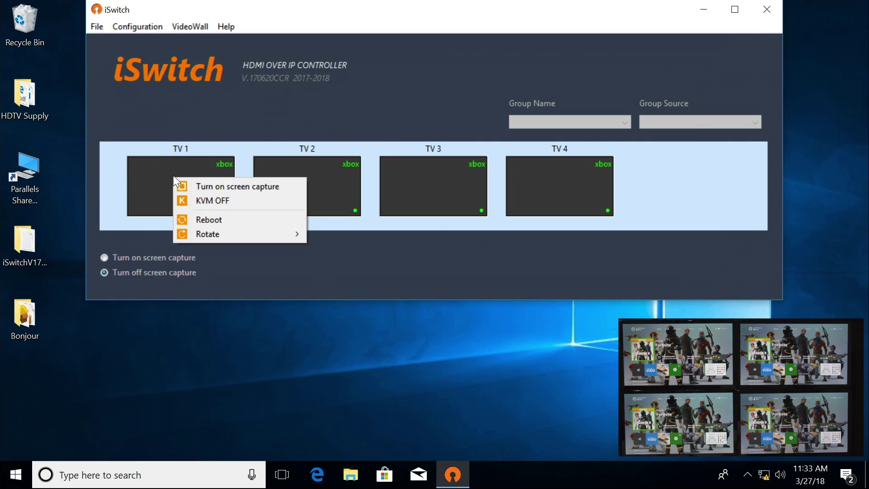
mouse_move(199, 236)
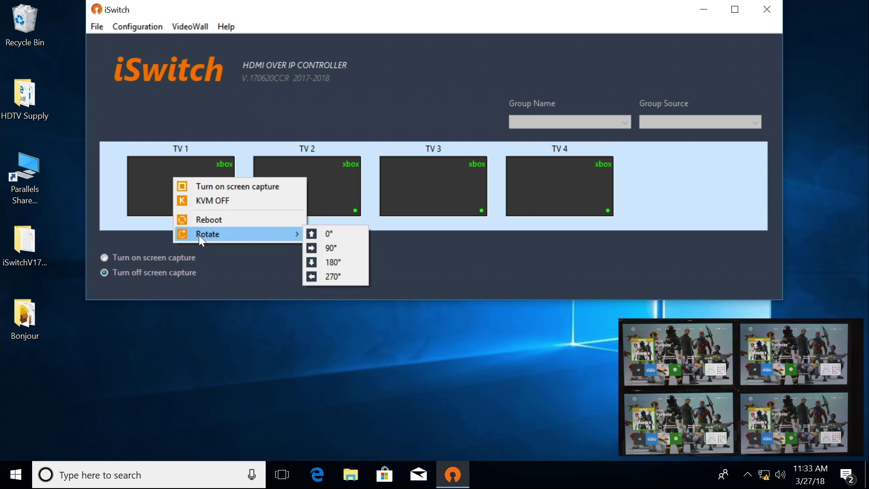
click(333, 247)
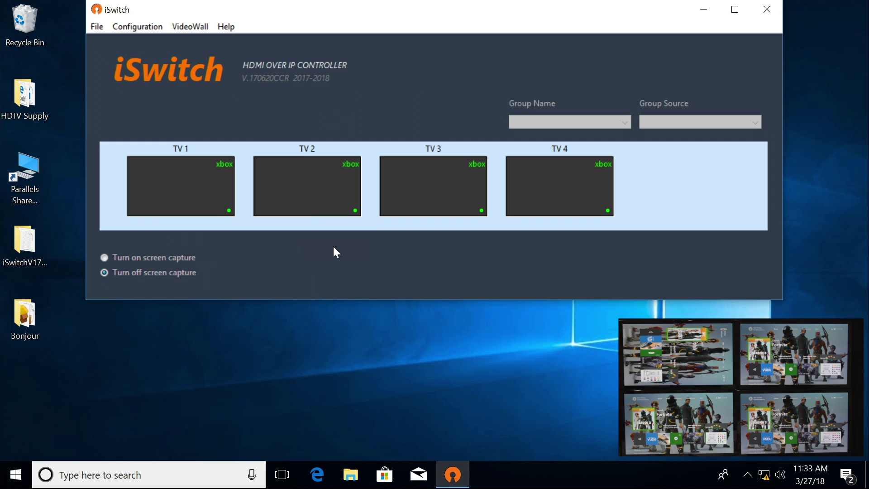
right_click(322, 172)
mouse_move(334, 228)
click(509, 241)
right_click(464, 195)
mouse_move(475, 252)
click(629, 262)
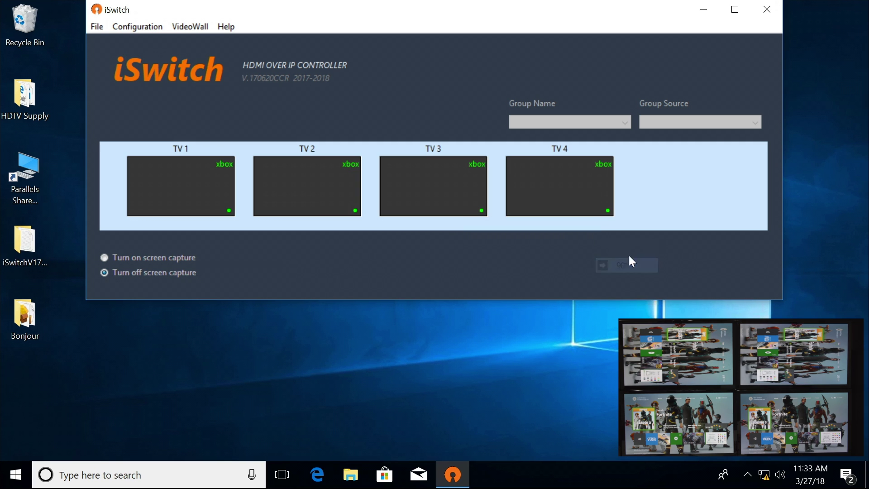
right_click(575, 197)
mouse_move(627, 249)
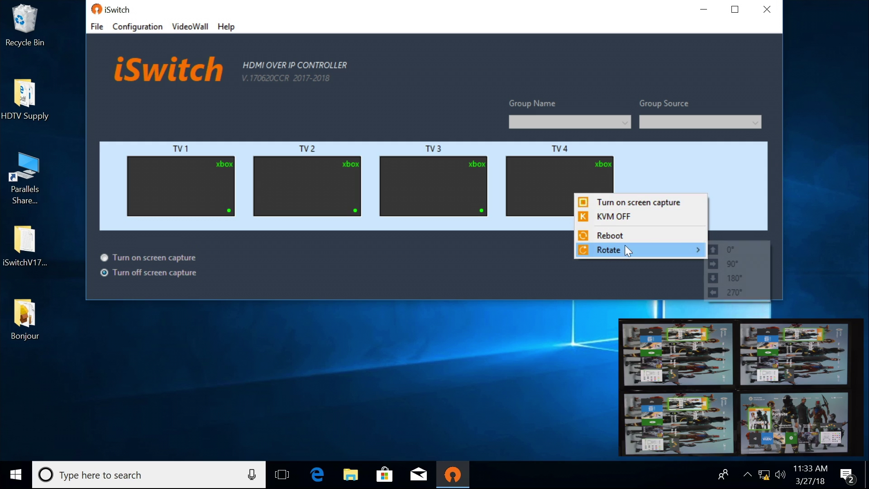
click(717, 264)
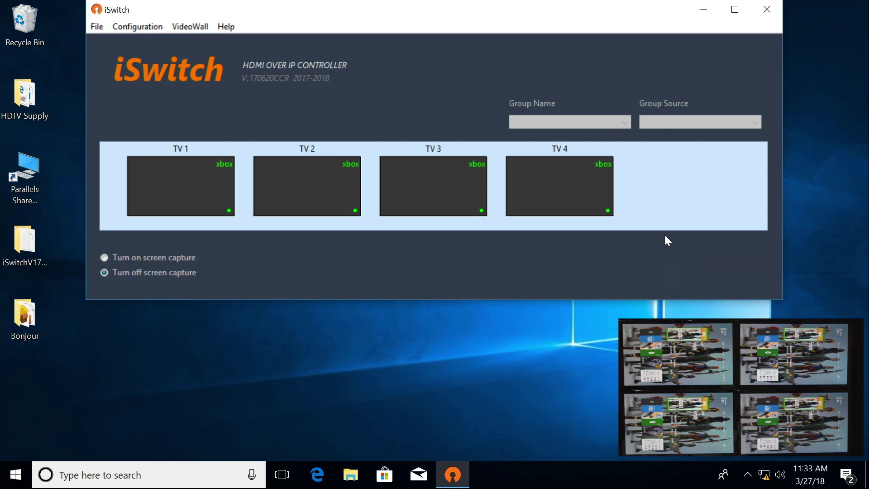
Step: Set New video wall 1 to 2 rows and 2 columns in Video wall configuration
click(136, 26)
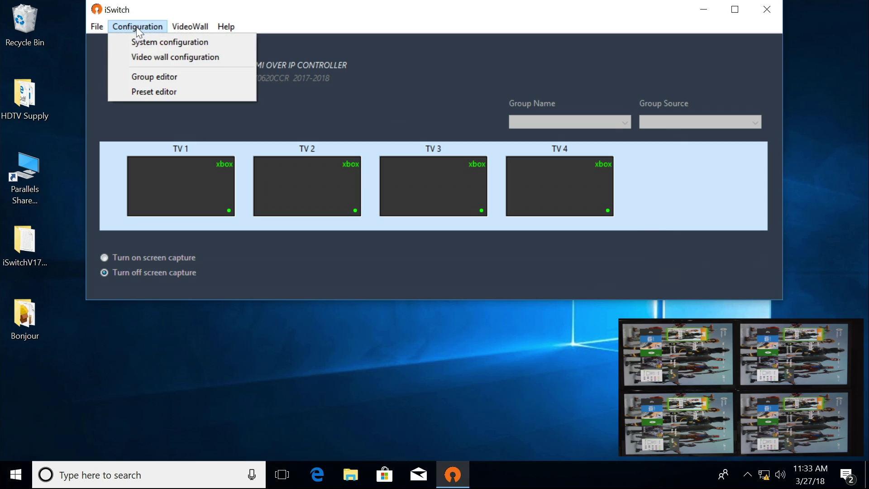
click(146, 57)
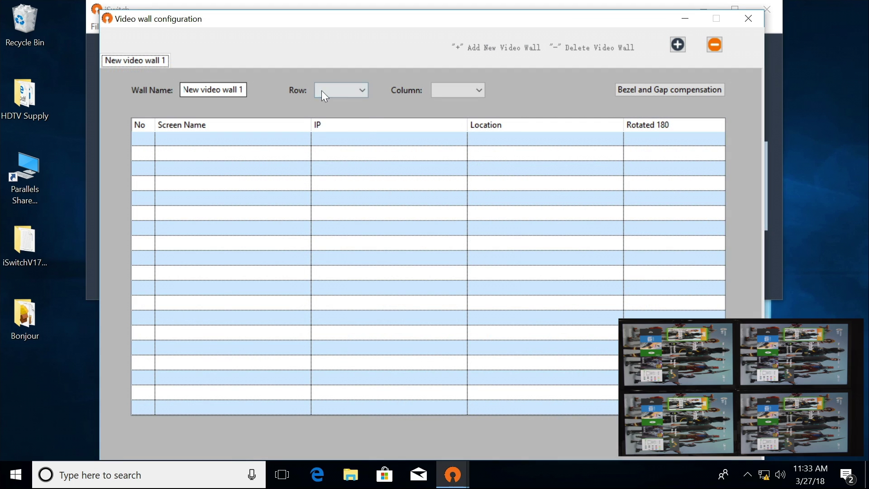
click(322, 90)
click(330, 111)
click(446, 90)
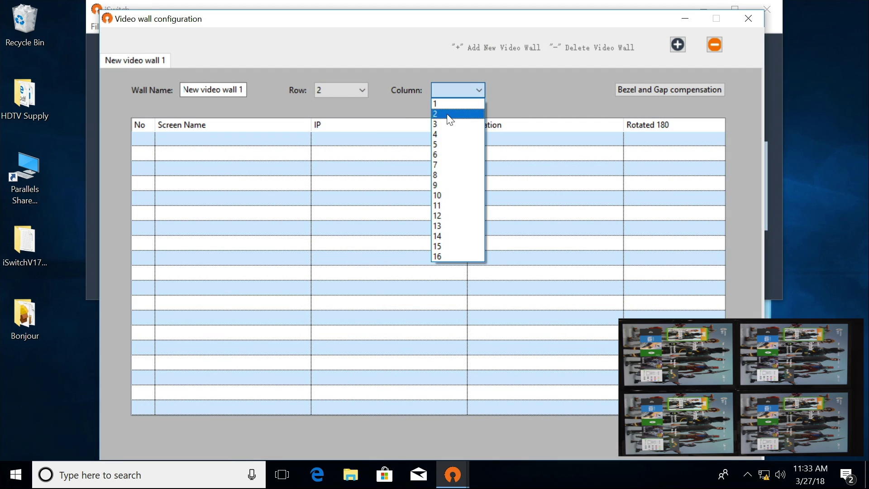
click(445, 110)
Step: Assign TV 1 to [1,1], TV 2 to [1,2], TV 3 to [2,1] and TV 4 to [2,2]
click(333, 138)
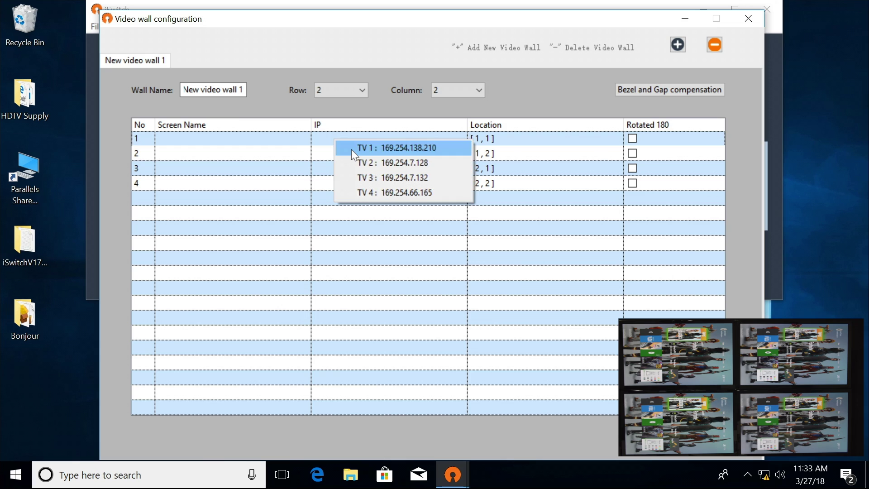
click(352, 150)
click(352, 151)
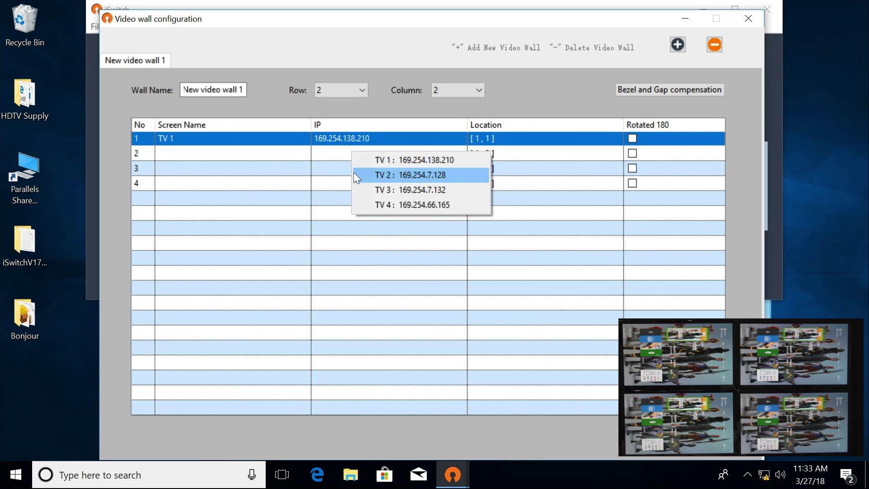
click(362, 171)
click(368, 166)
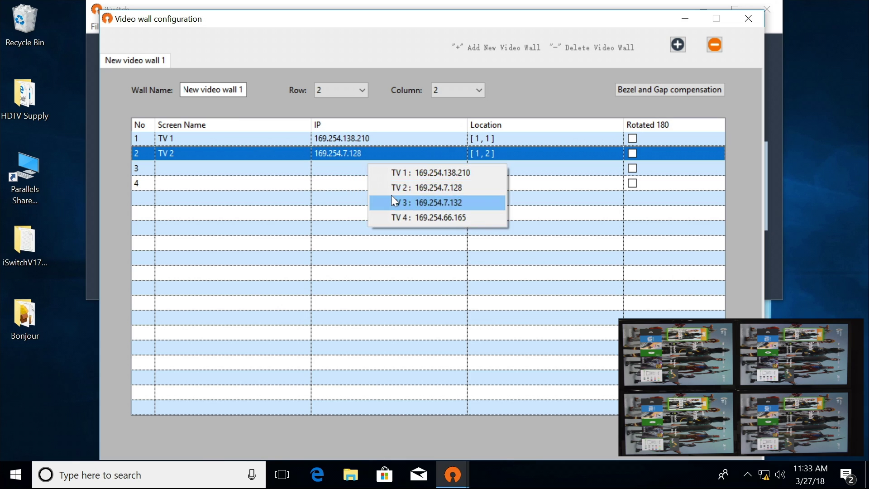
click(391, 195)
click(385, 187)
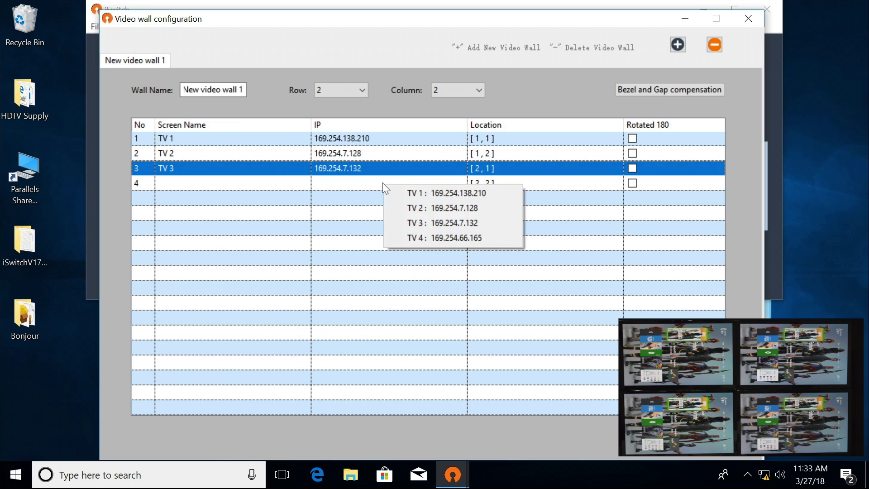
click(438, 238)
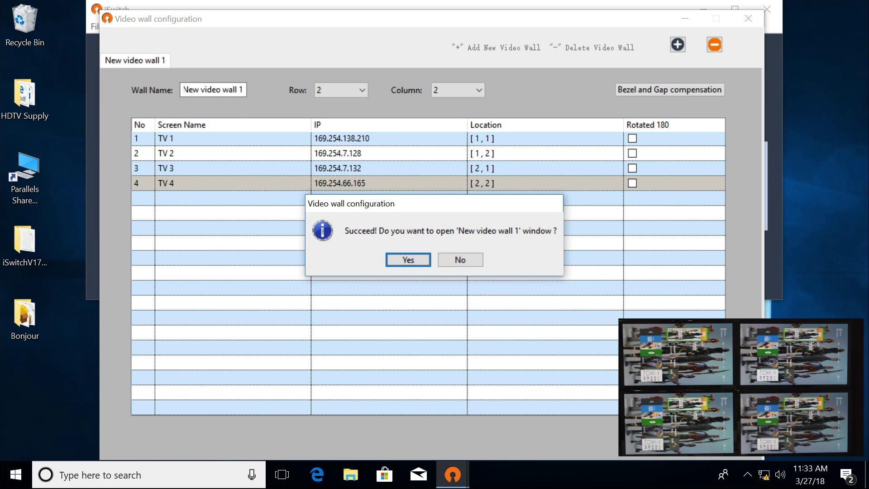
Step: Open New video wall 1 and join the upper-left through bottom-right screens into one 2x2 sub-wall
click(410, 254)
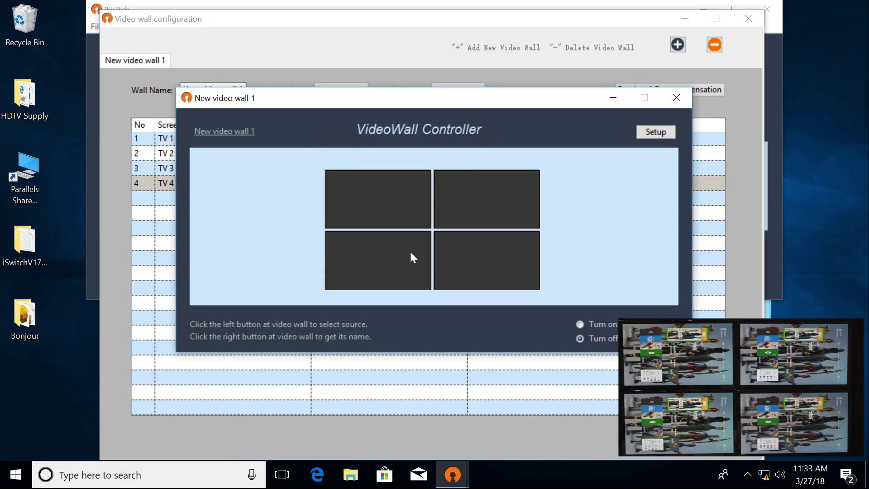
click(647, 132)
click(358, 215)
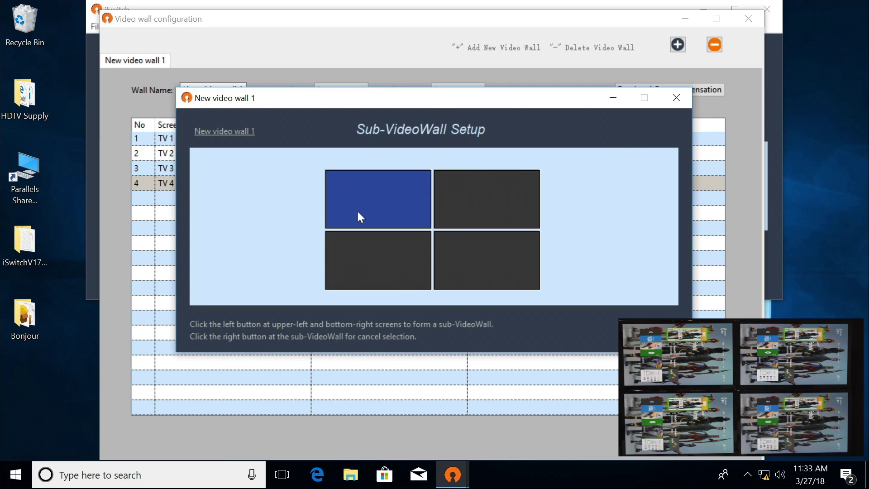
click(514, 264)
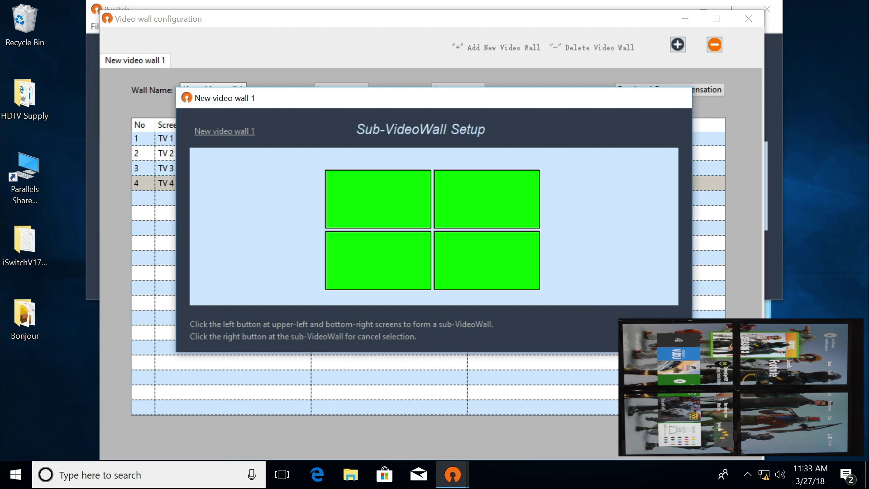